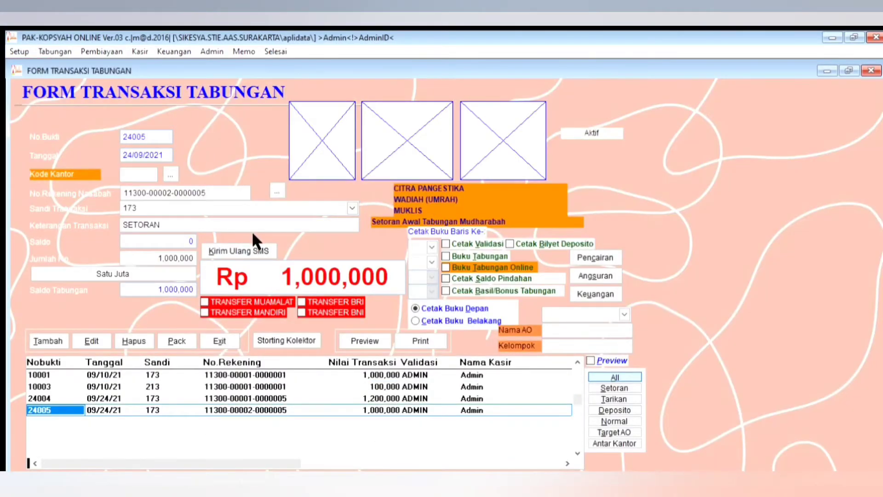
Step: Preview the print report of the recorded savings transactions
click(364, 341)
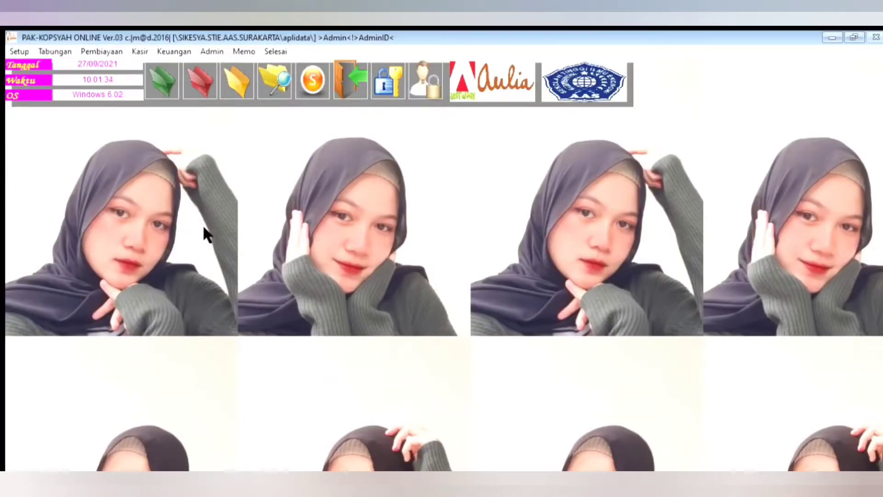
Step: Start a new Transaksi Tabungan entry and pick the last customer account in the customer list
click(156, 69)
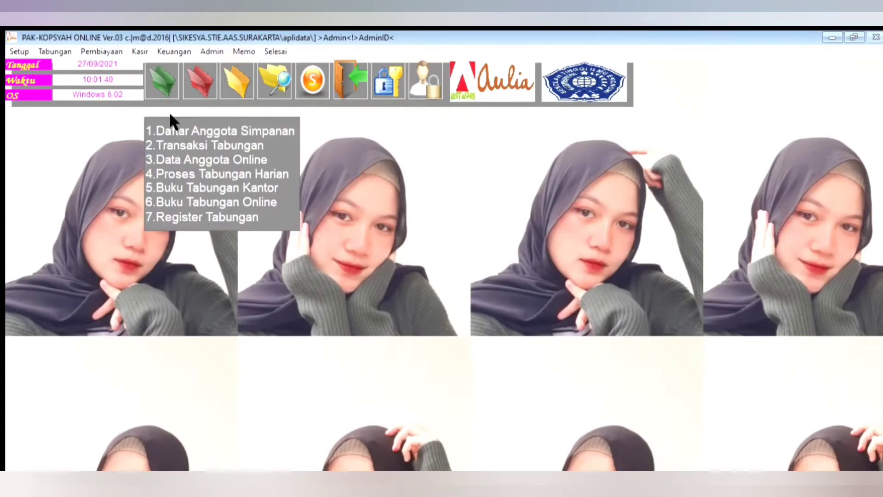
click(175, 124)
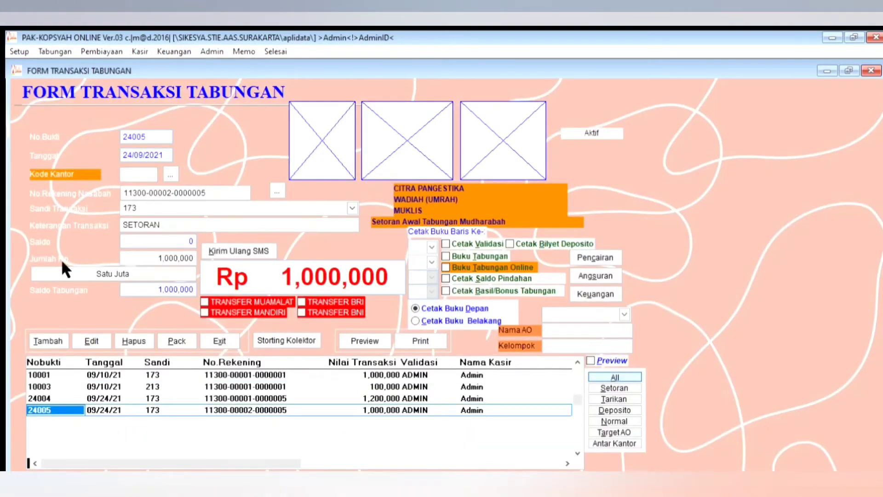
key(alt+t)
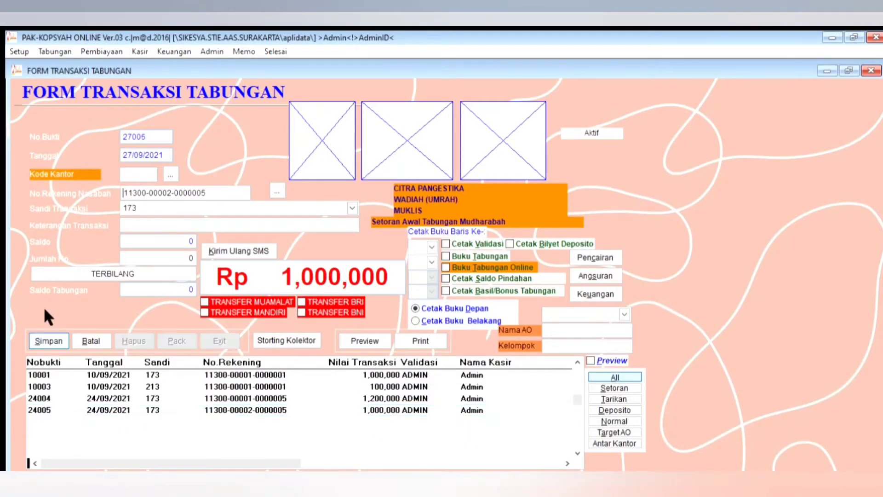
click(277, 191)
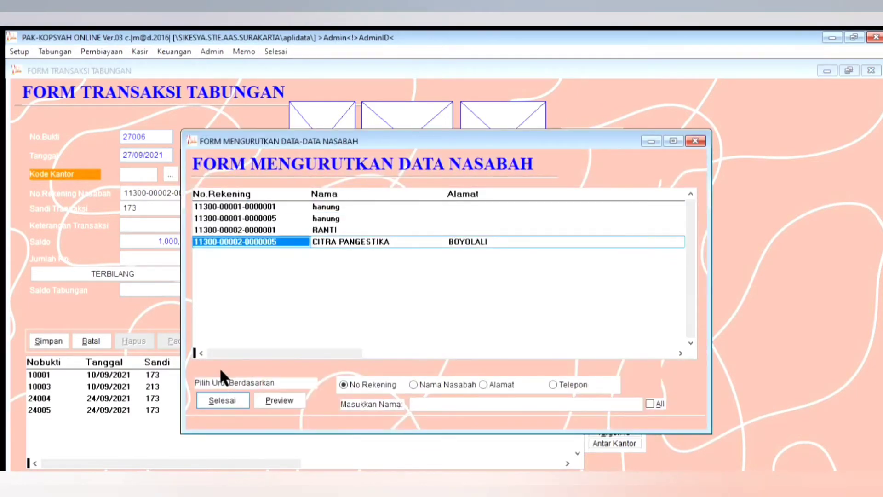
key(Return)
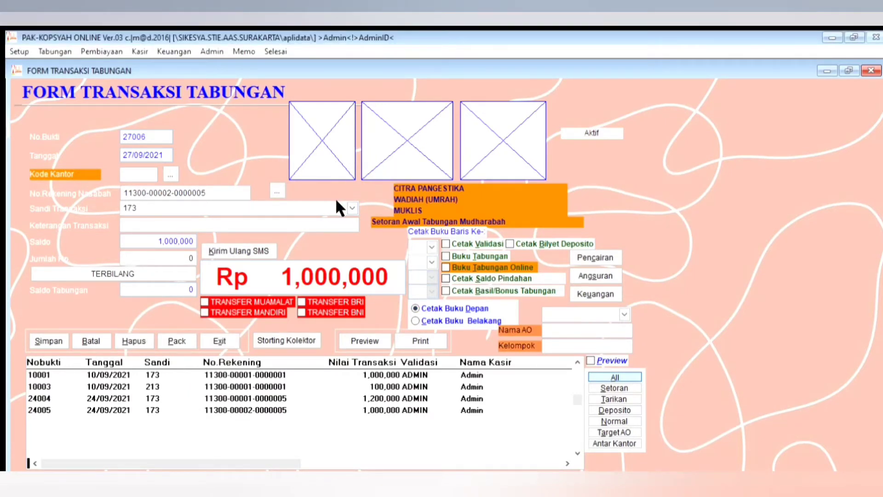
Step: Set the transaction code to 113 and the transaction description to SETORAN TUNAI MUDHARABAH
text(113)
key(Return)
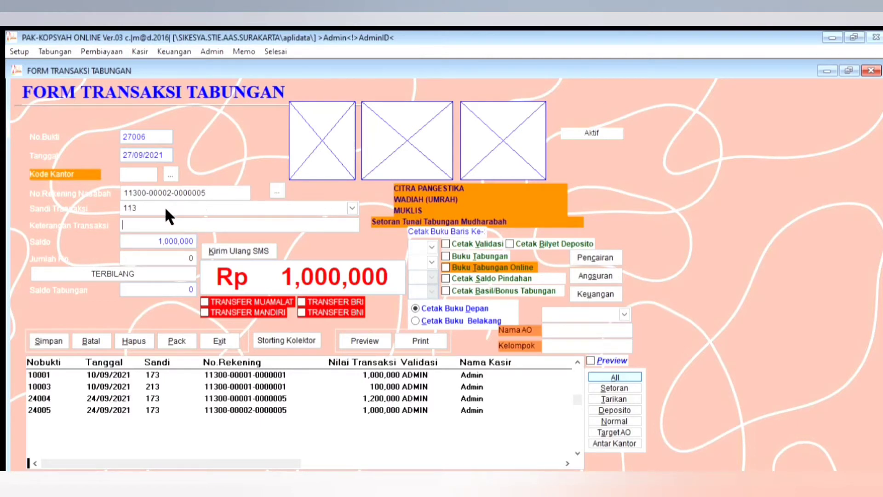
text(SETORAN TUNAI MUDHARABAH)
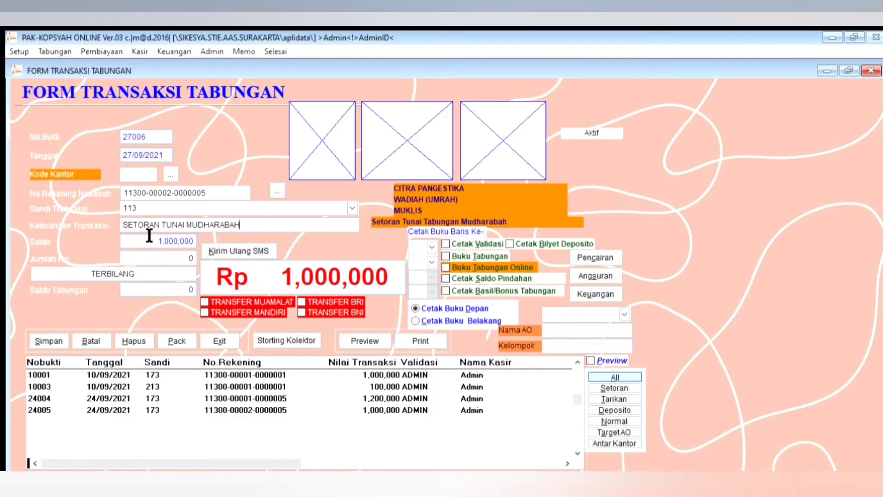
key(Return)
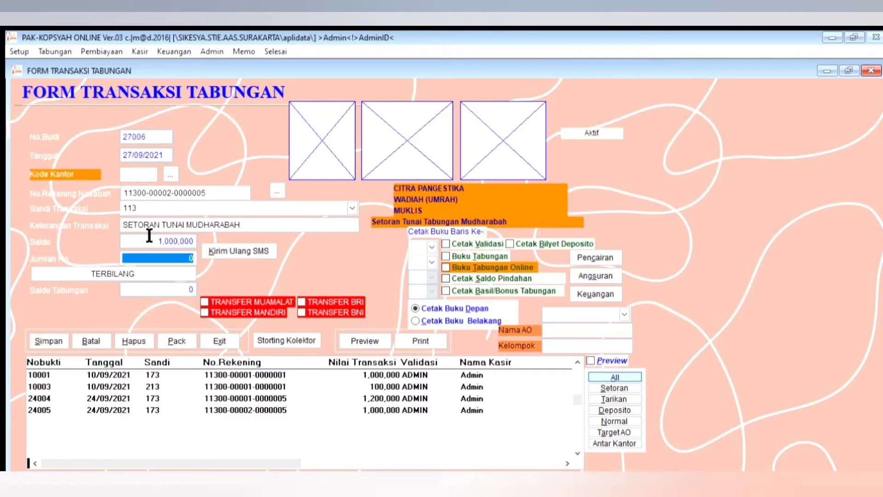
Step: Enter a deposit amount of 200,000, save the savings transaction and close its form
text(200000)
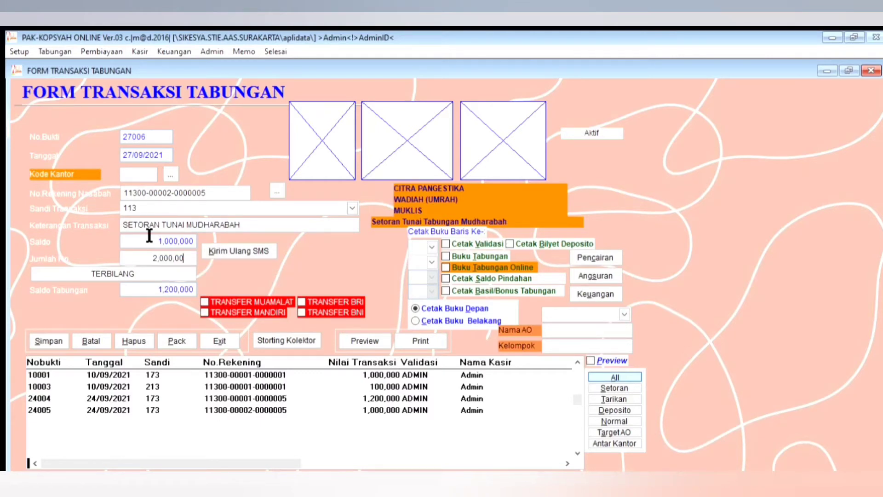
key(Return)
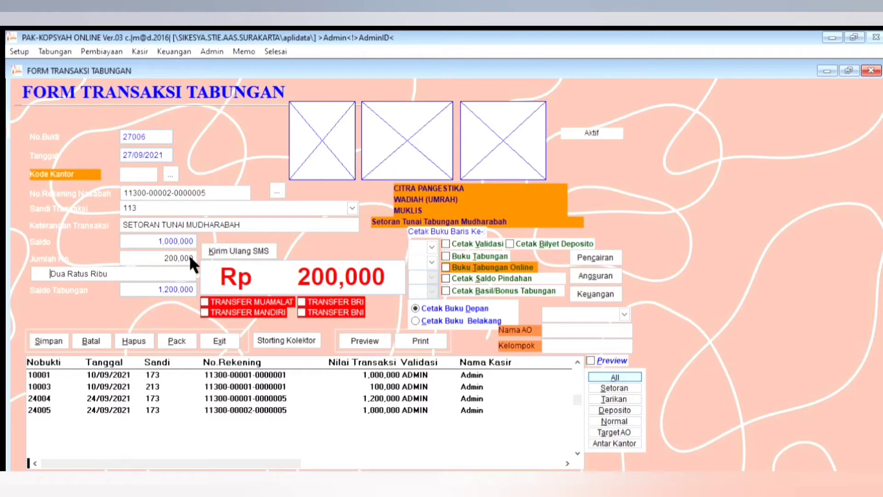
key(Tab)
key(Return)
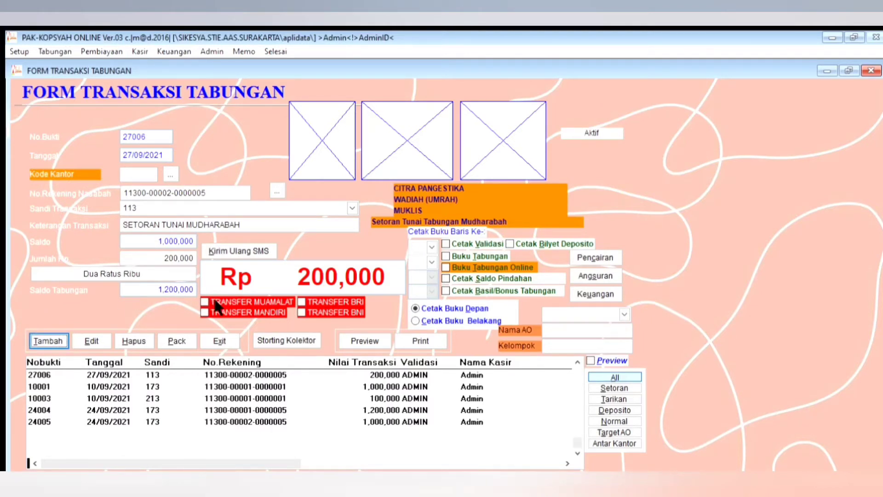
click(219, 340)
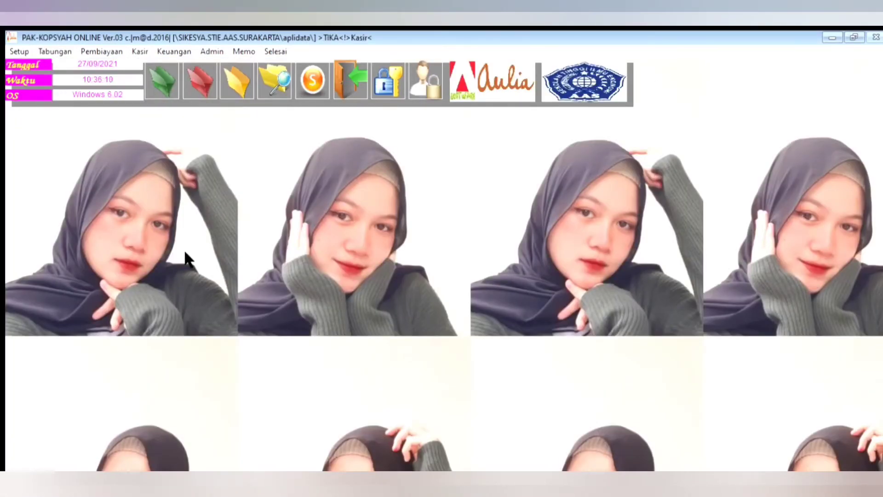
click(151, 69)
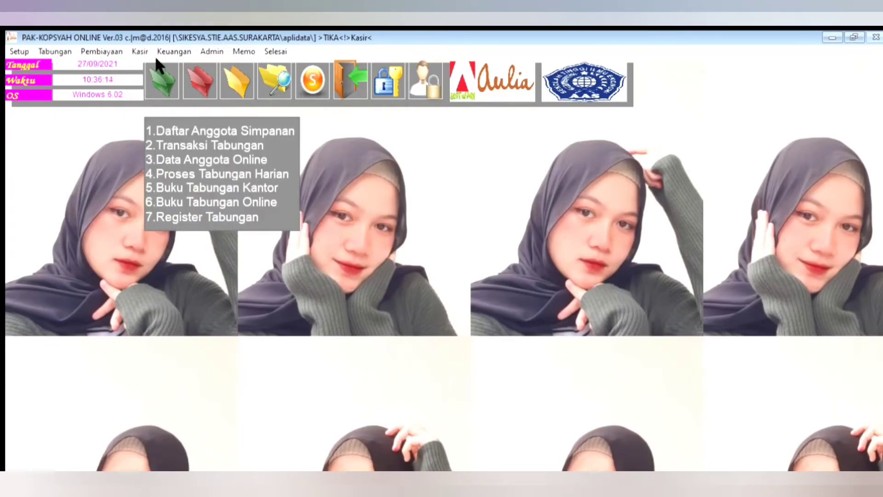
key(2)
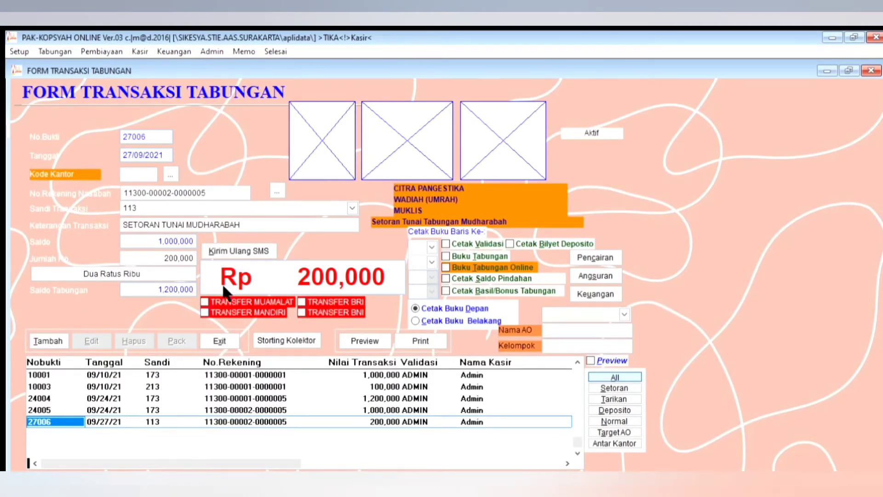
key(alt+t)
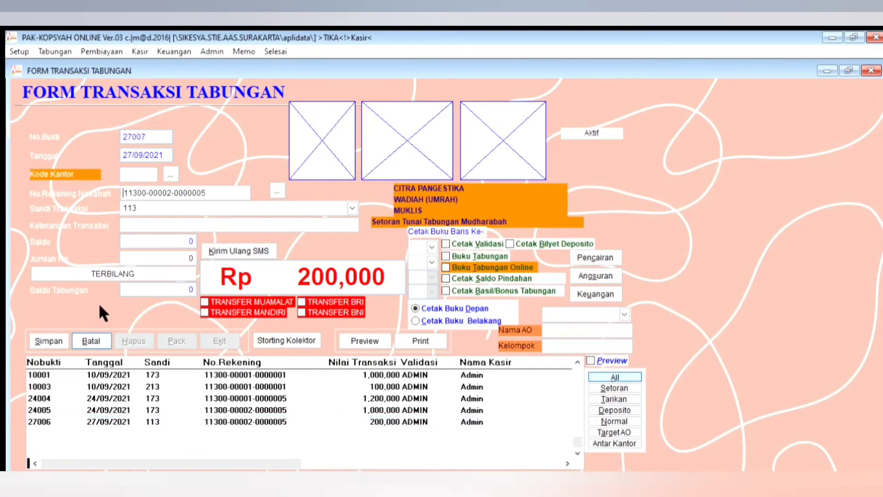
key(alt+b)
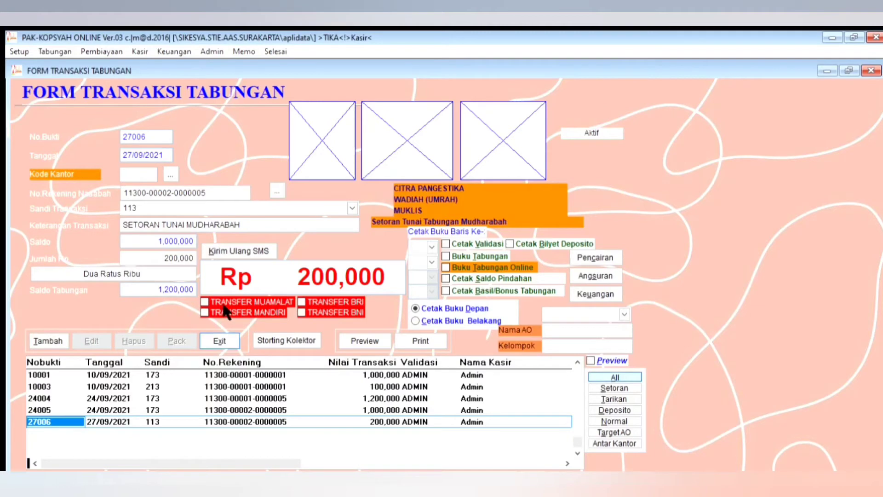
click(220, 340)
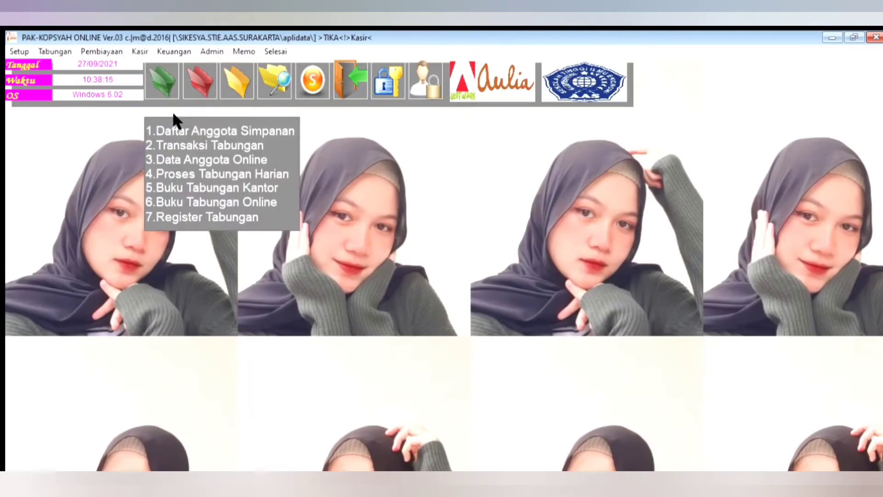
Step: Open Form Rincian Tabungan and look up the account of the customer who received the deposit
click(211, 159)
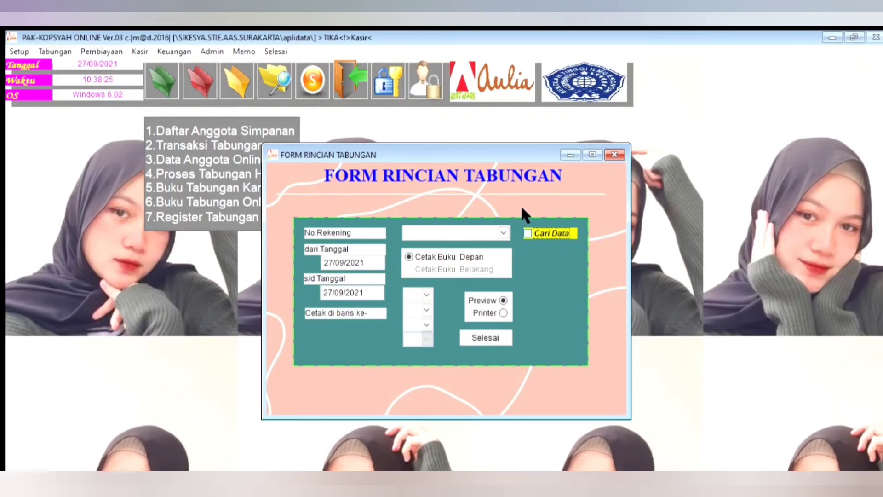
click(528, 233)
click(376, 264)
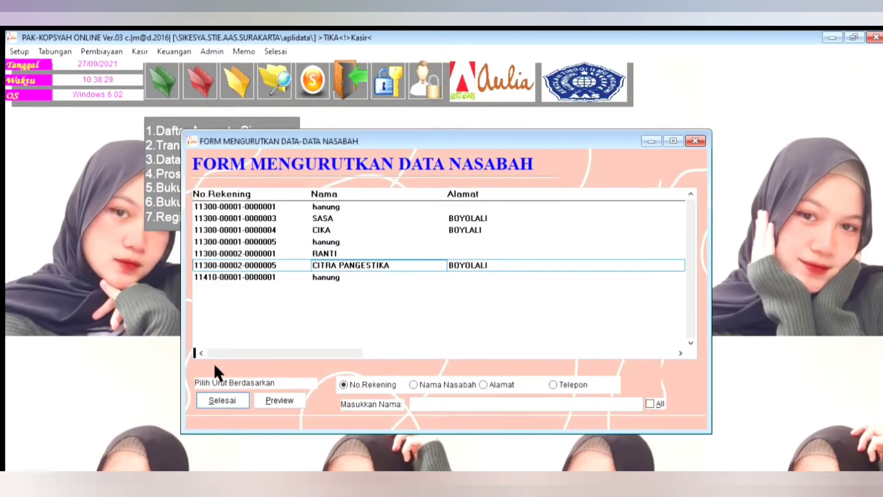
click(222, 398)
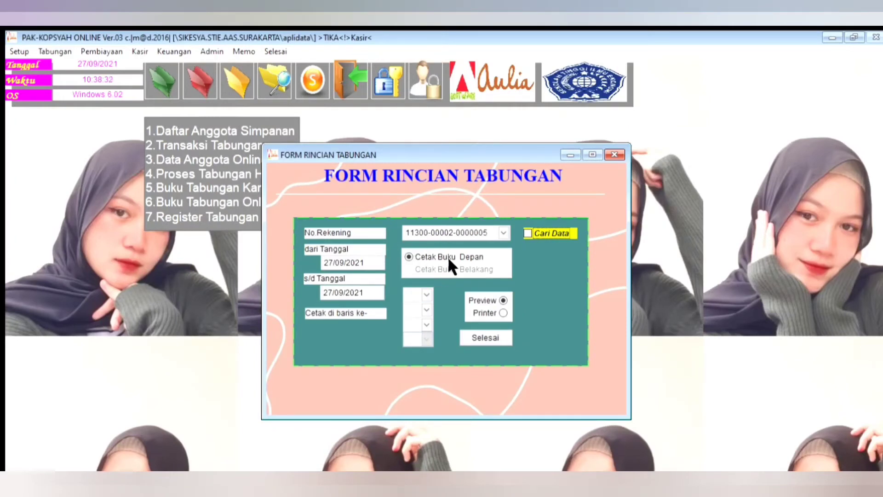
Step: Set the savings statement's start date to 01/09/2021 and preview the statement
click(332, 263)
key(shift+Home)
text(01)
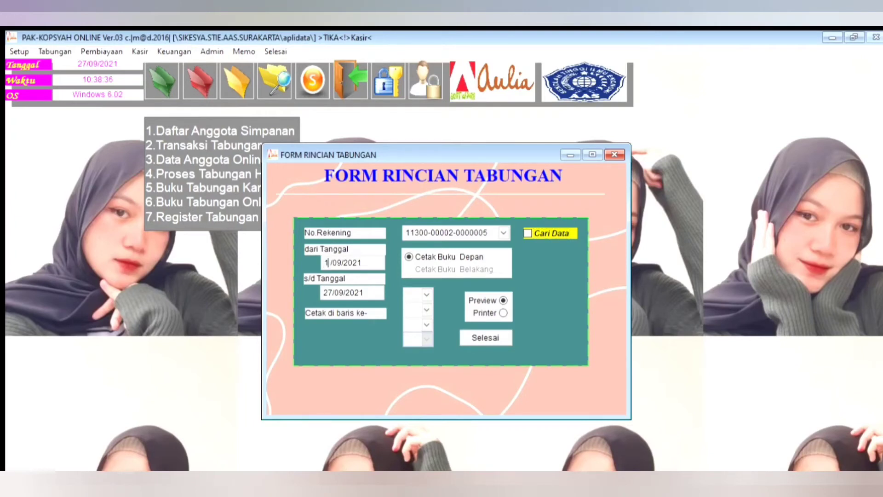
key(Tab)
click(503, 300)
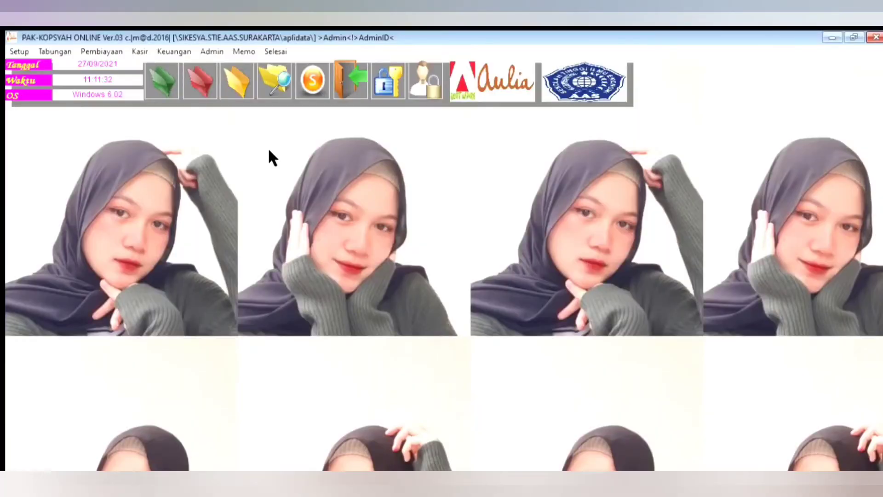
Step: Open Laporan Keuangan and preview the Neraca Saldo Non Multi Currency report
click(238, 81)
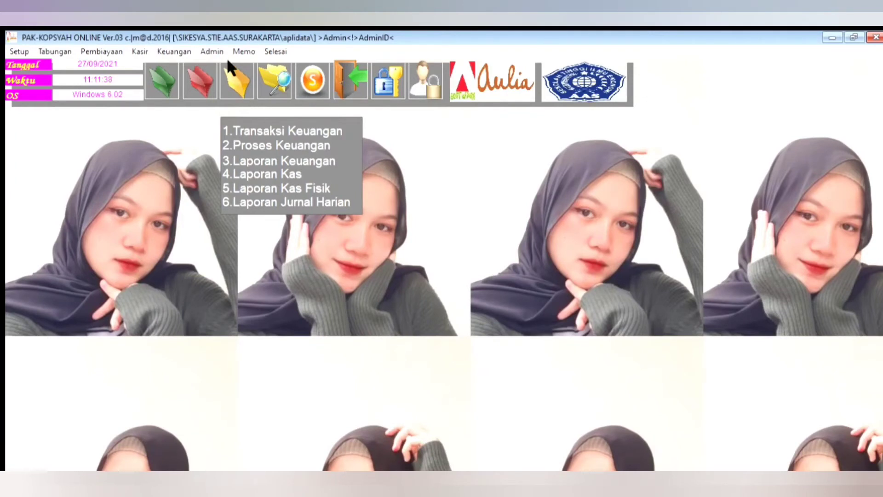
click(239, 131)
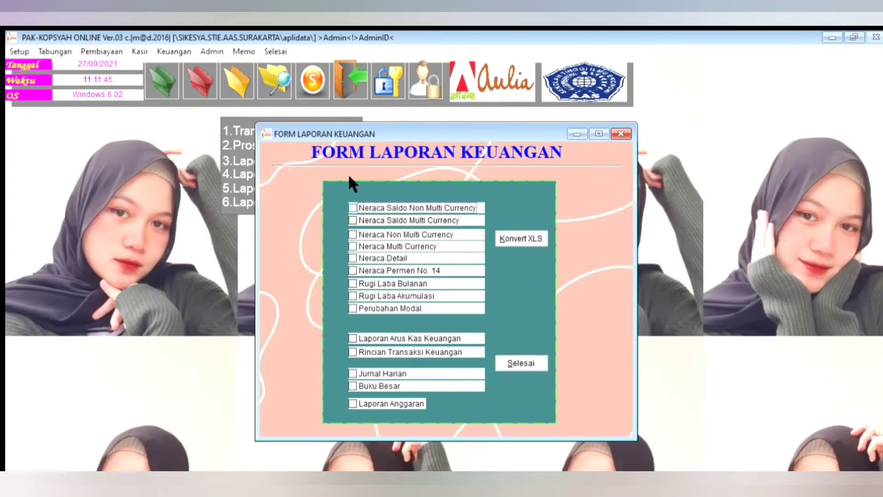
key(space)
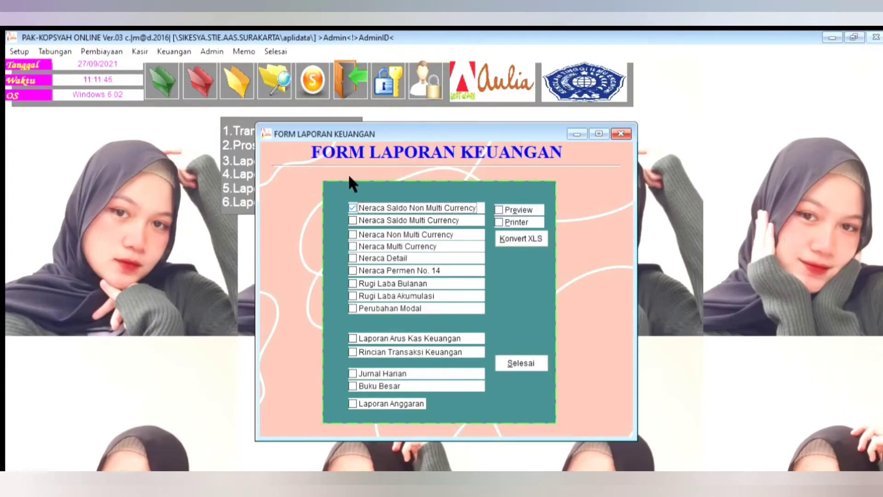
key(Tab)
key(space)
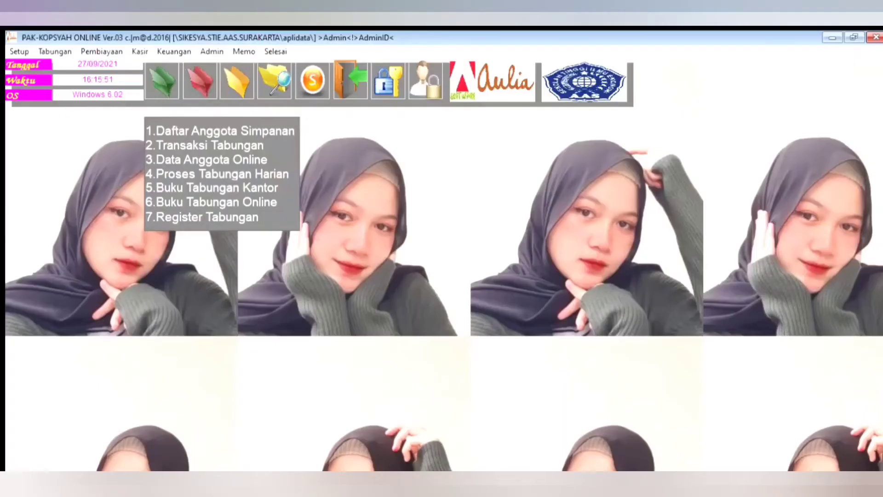
Step: Preview the Rincian Transaksi Keuangan financial report with start date 01/09/2021 and maximize the report window
mouse_move(229, 63)
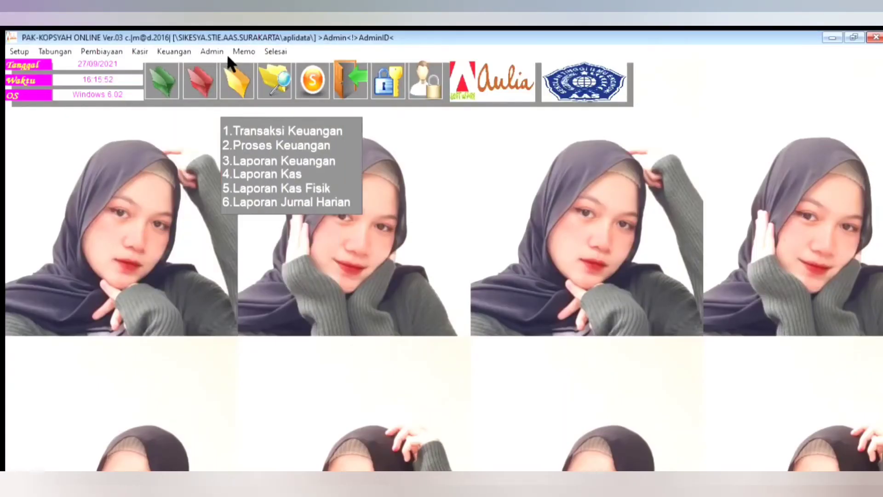
click(267, 126)
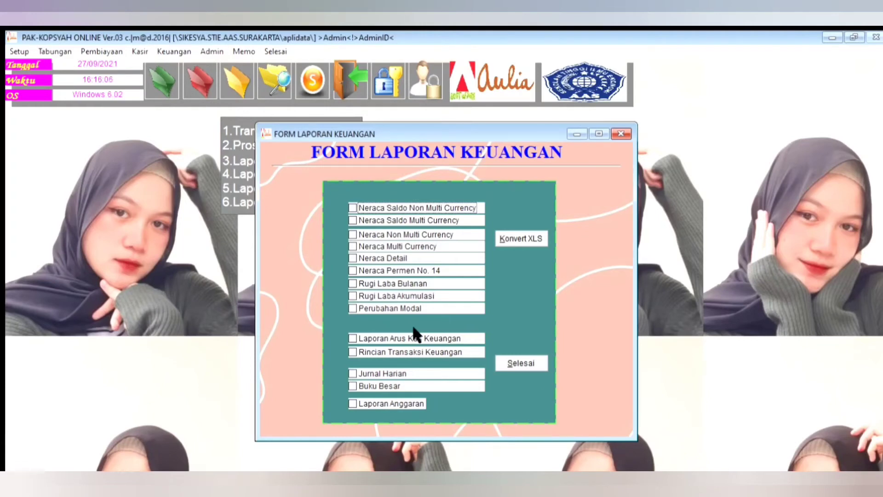
click(352, 352)
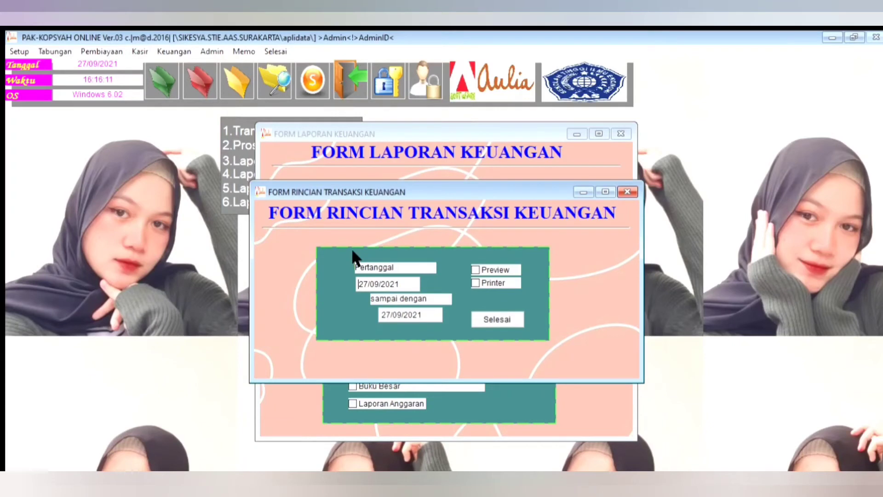
key(shift+Right)
key(shift+Right)
text(1)
key(Tab)
key(Tab)
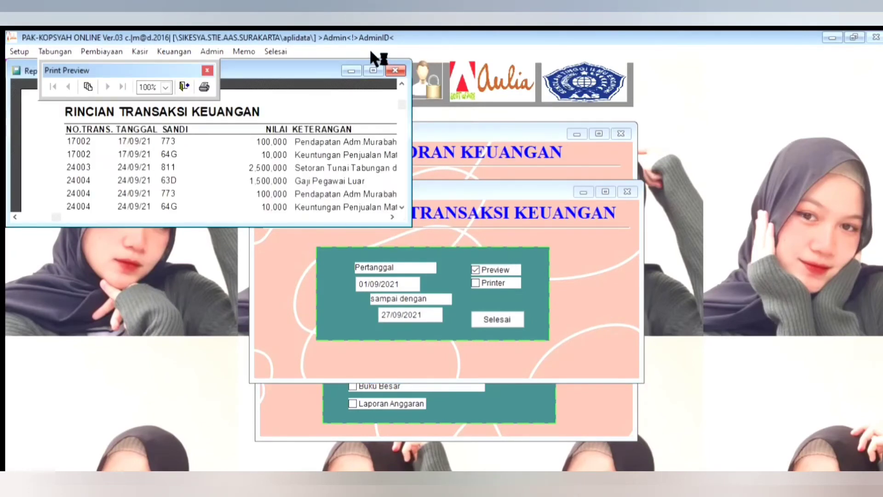
click(373, 70)
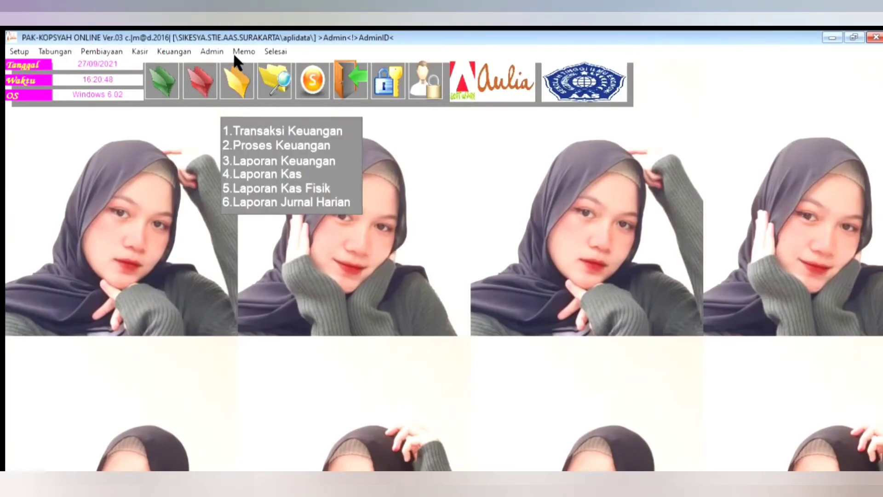
Step: Reopen the financial reports form and preview the non-multi-currency trial balance (Neraca Saldo)
click(256, 129)
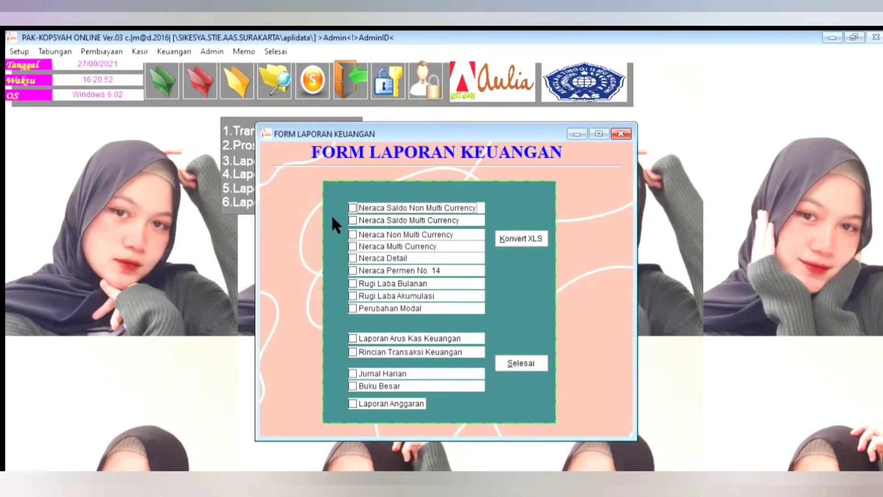
key(space)
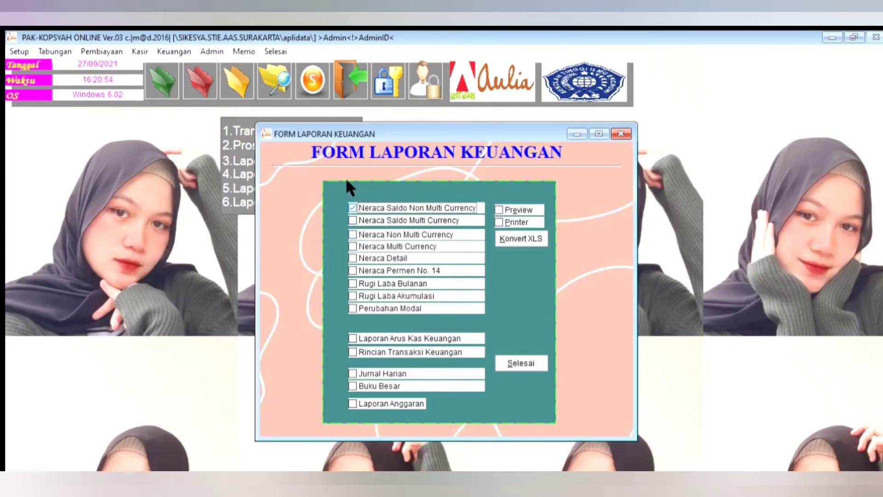
click(508, 210)
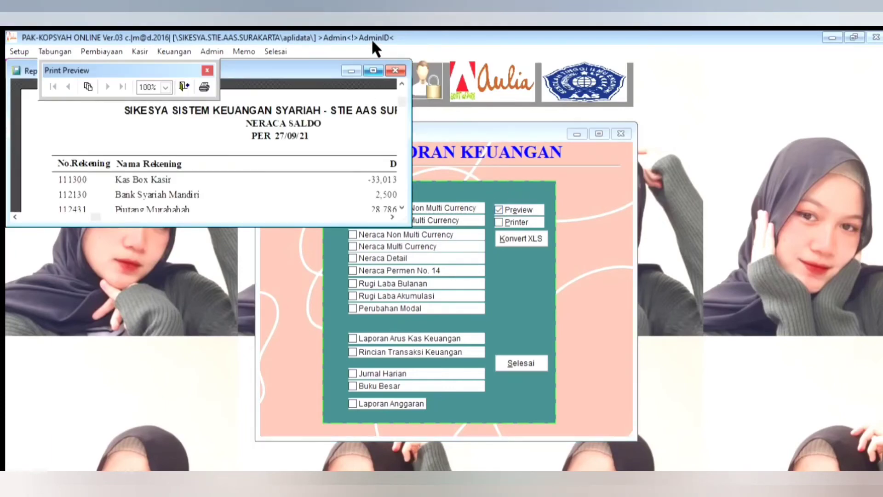
Step: Maximize the Neraca Saldo report window, and preview the Neraca Non Multi Currency report from the financial reports form
click(372, 70)
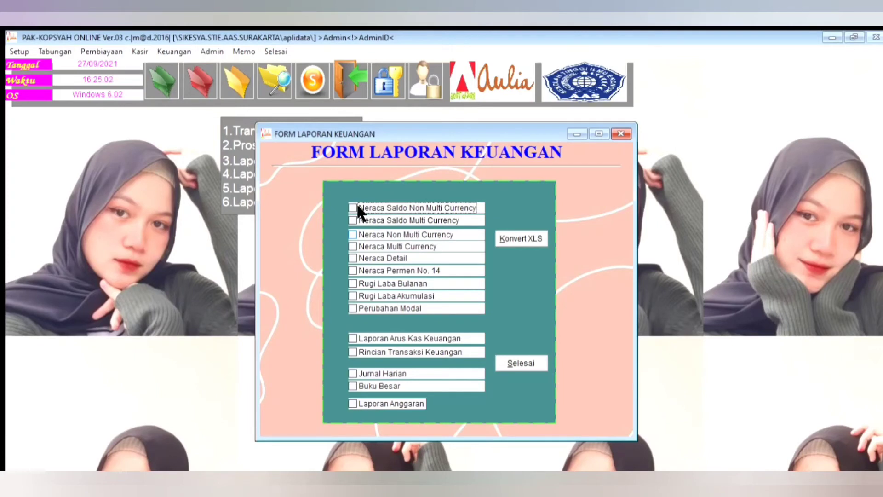
click(353, 234)
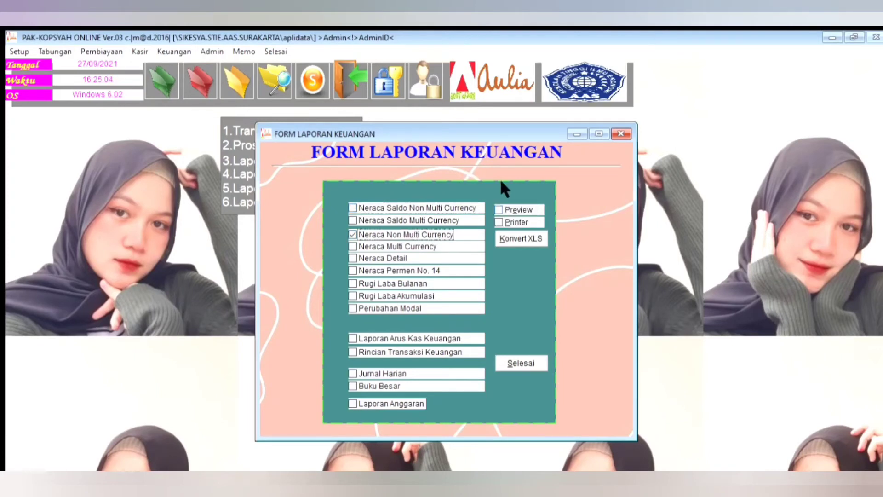
click(500, 210)
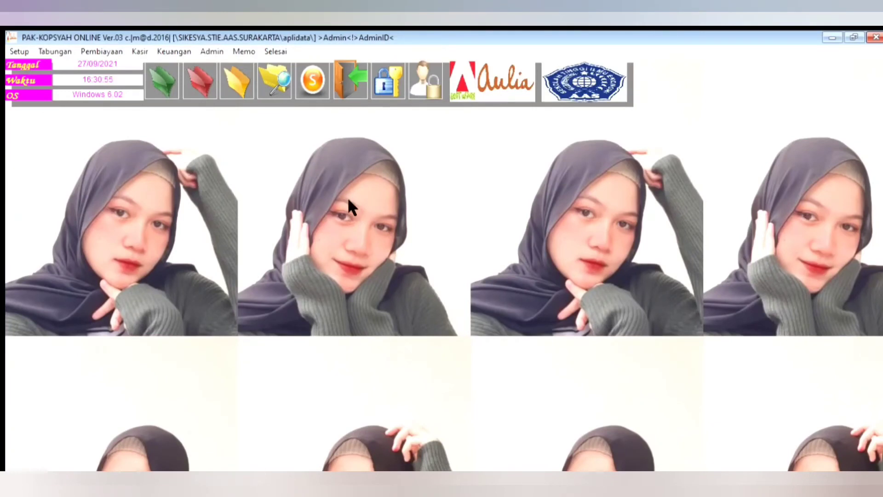
Step: Open the Buku Besar Neraca report from Laporan Keuangan and select the Kas Box Kasir ledger account with September as the report month
click(237, 80)
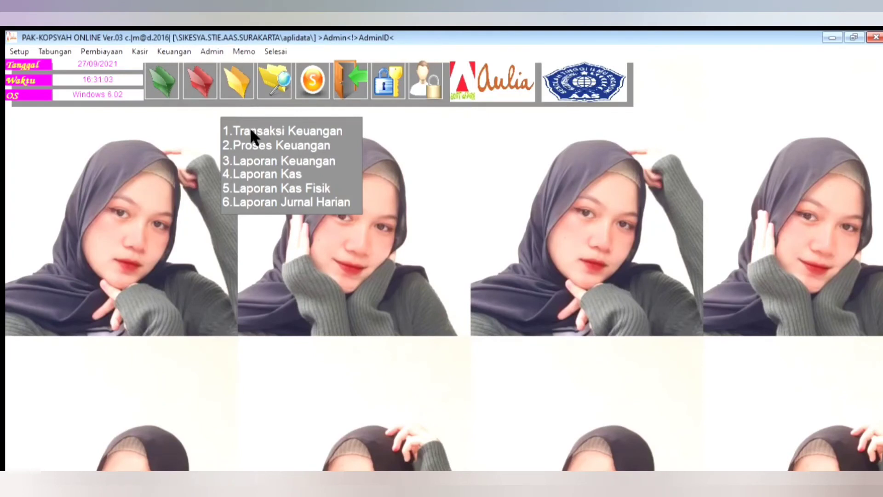
click(257, 161)
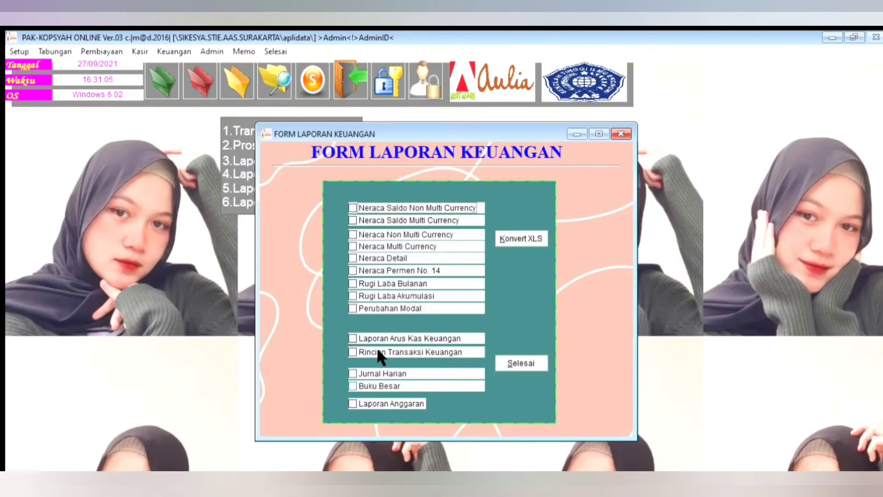
click(375, 385)
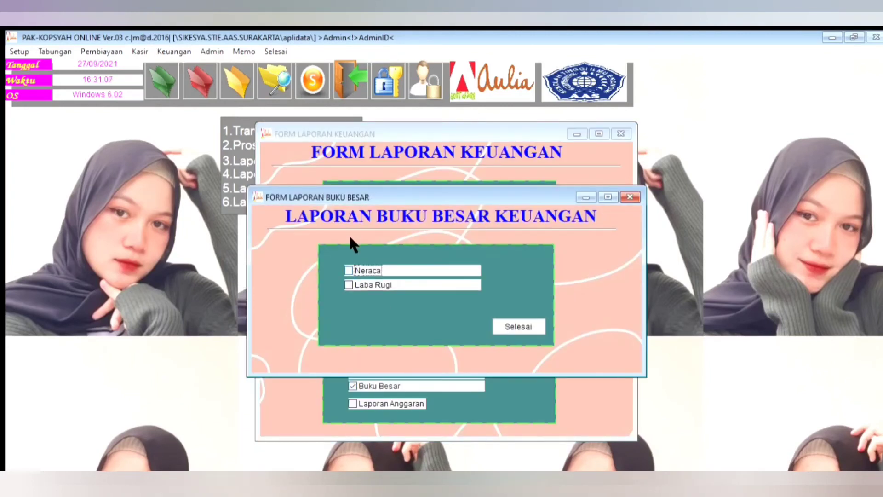
click(350, 270)
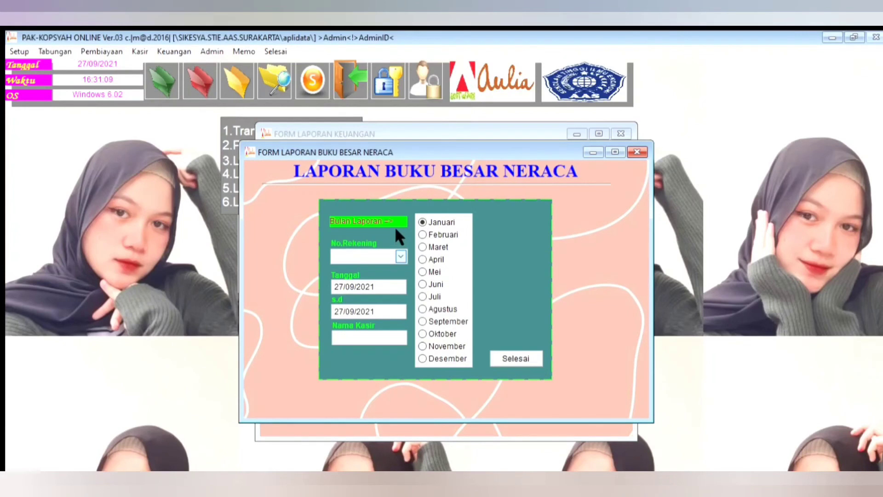
click(401, 257)
click(407, 295)
click(423, 321)
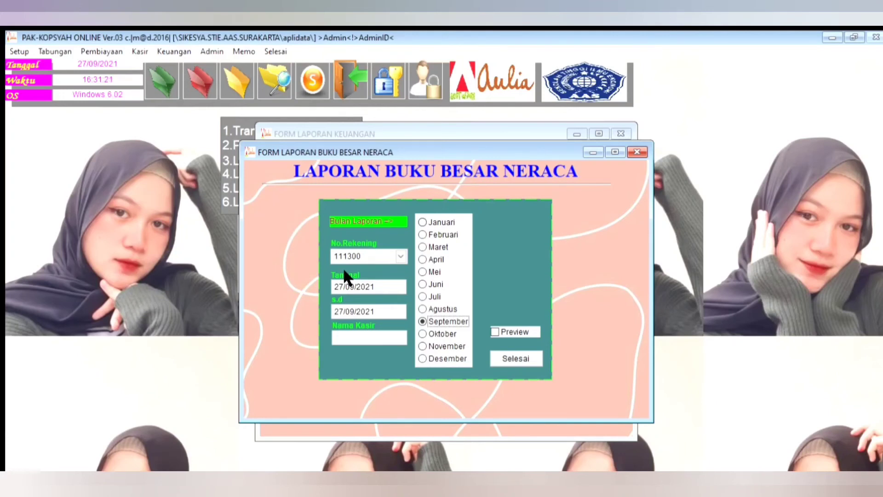
Step: Set the Buku Besar Neraca report's start date to 01/09/2021, preview it and maximize the report window
drag(338, 285, 344, 286)
key(BackSpace)
key(BackSpace)
text(1)
key(Home)
text(0)
key(Tab)
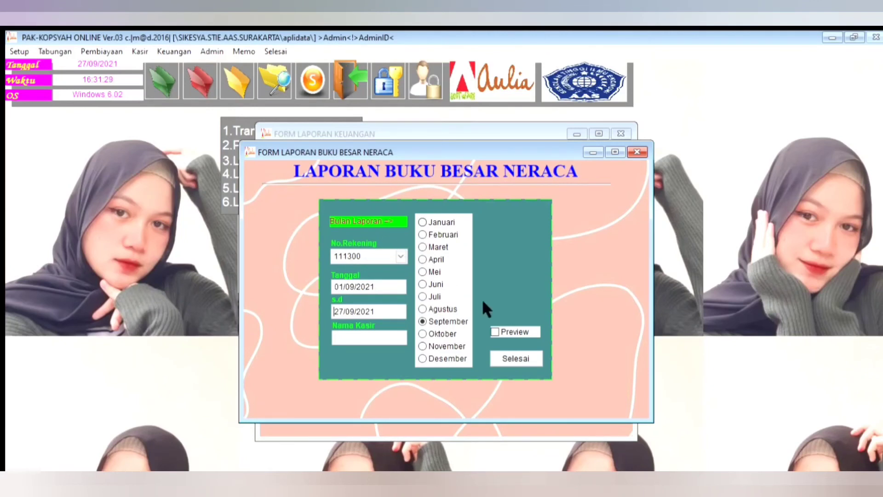
click(495, 331)
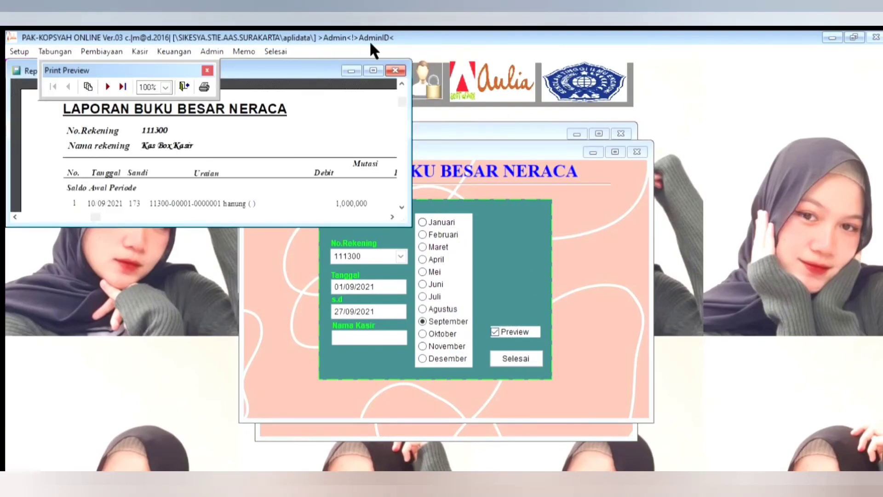
click(373, 70)
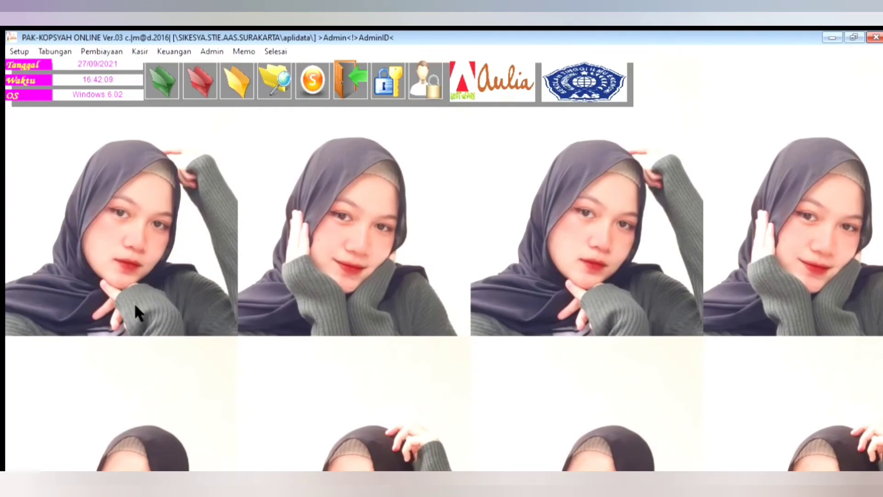
Step: Open the Jurnal Harian report from Laporan Keuangan, preview it with start date 01/09/2021 and maximize the report window
click(200, 82)
click(237, 81)
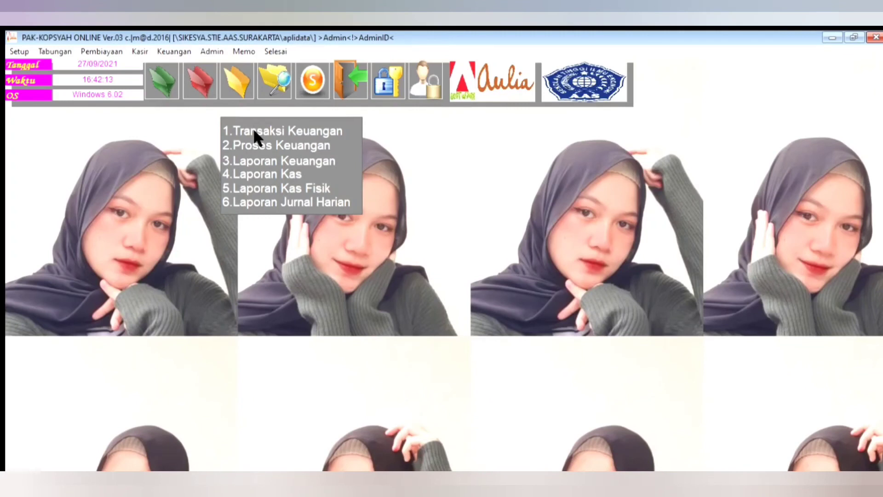
click(276, 161)
click(380, 373)
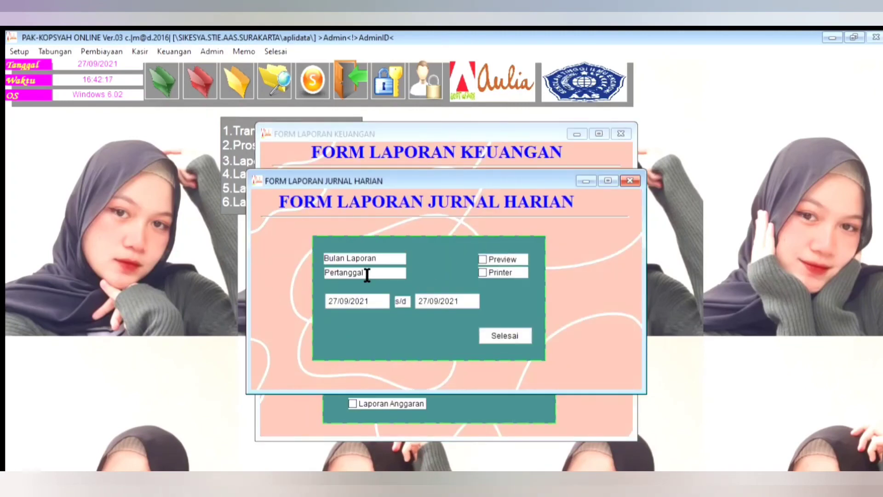
drag(333, 278, 341, 279)
text(01)
click(511, 258)
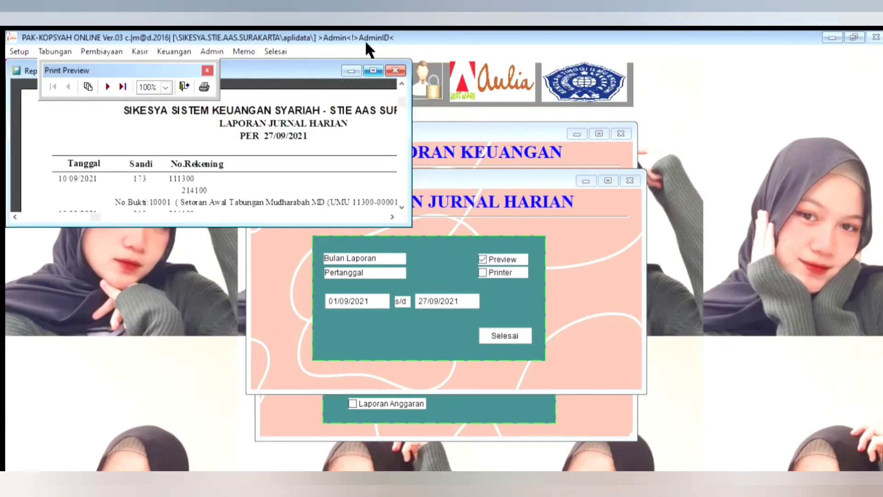
click(373, 71)
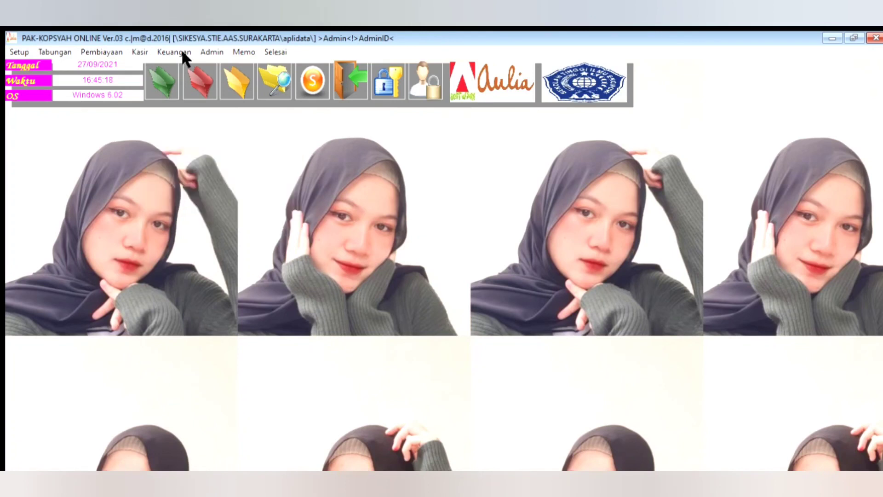
Step: Change the desktop wallpaper to the dried-flower picture from the AESTHETIC pictures folder, save the configuration and close the form
mouse_move(201, 32)
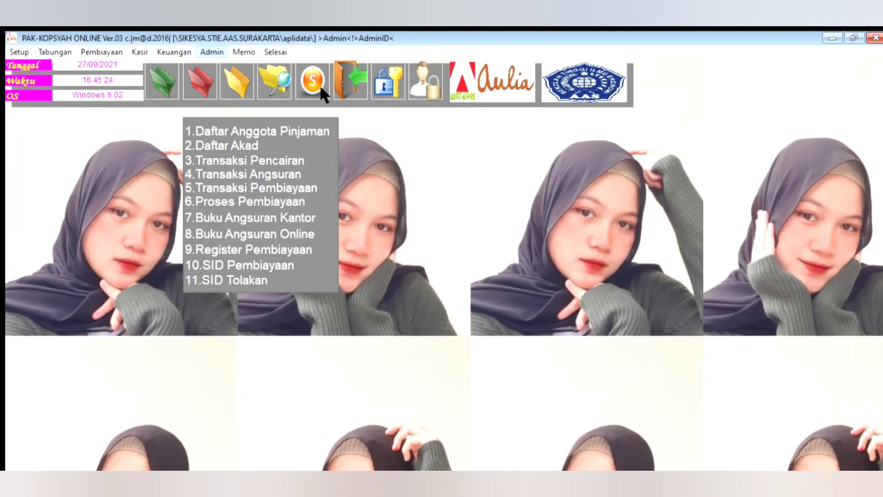
click(404, 112)
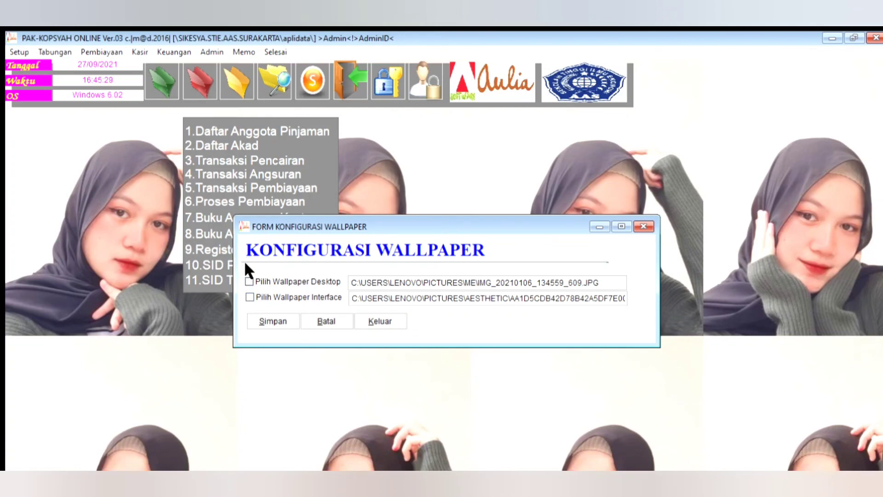
click(249, 281)
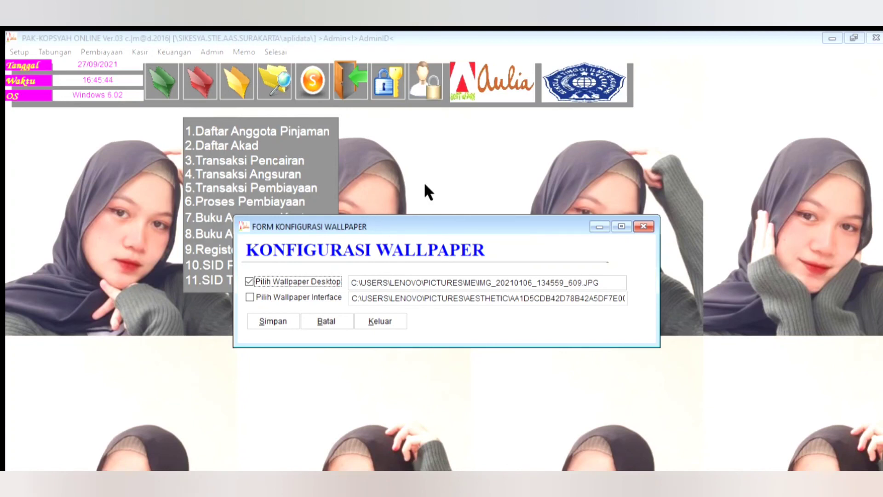
click(603, 369)
click(324, 280)
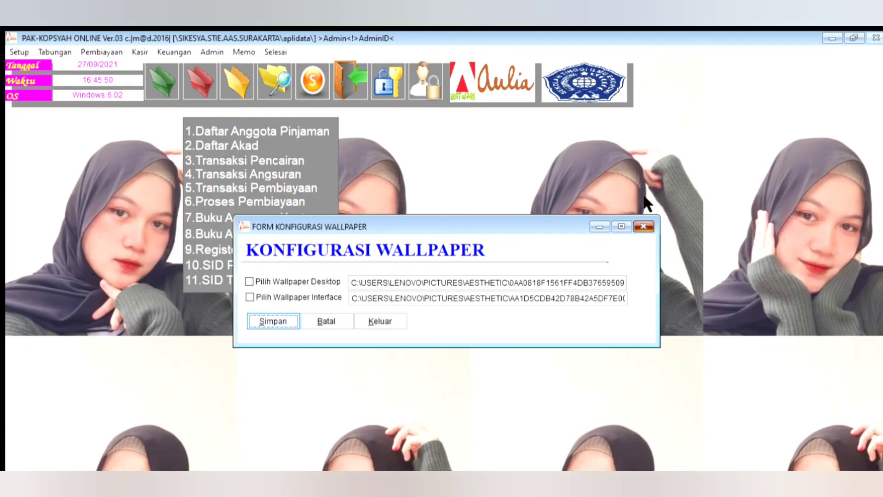
click(643, 225)
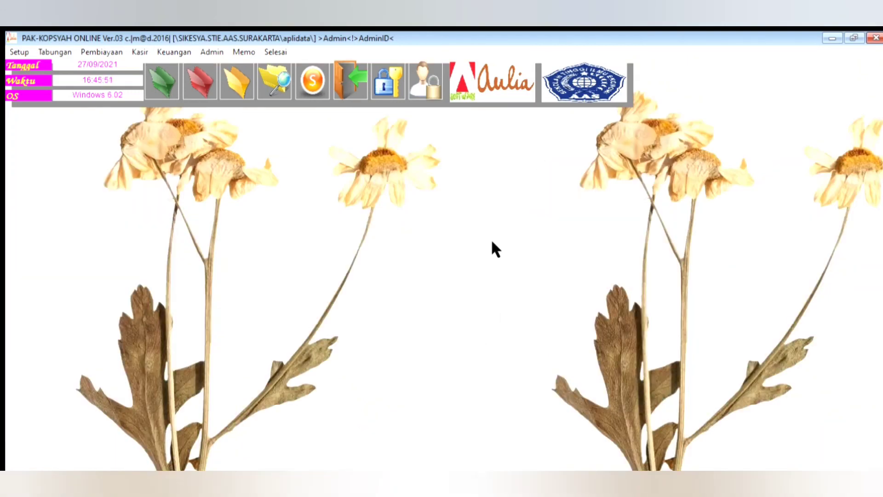